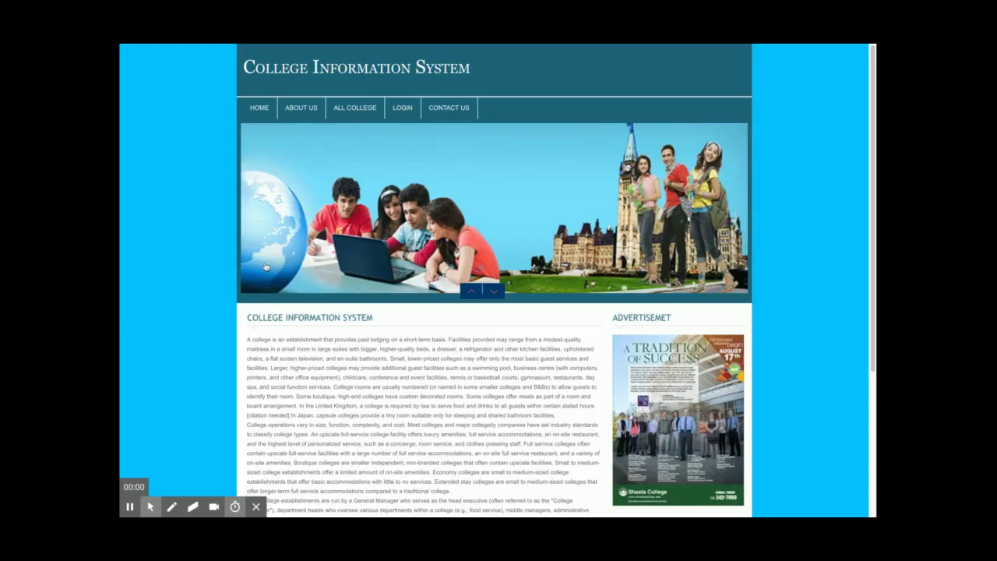
# - Scroll through the home page and briefly highlight part of its article
pyautogui.click(257, 508)
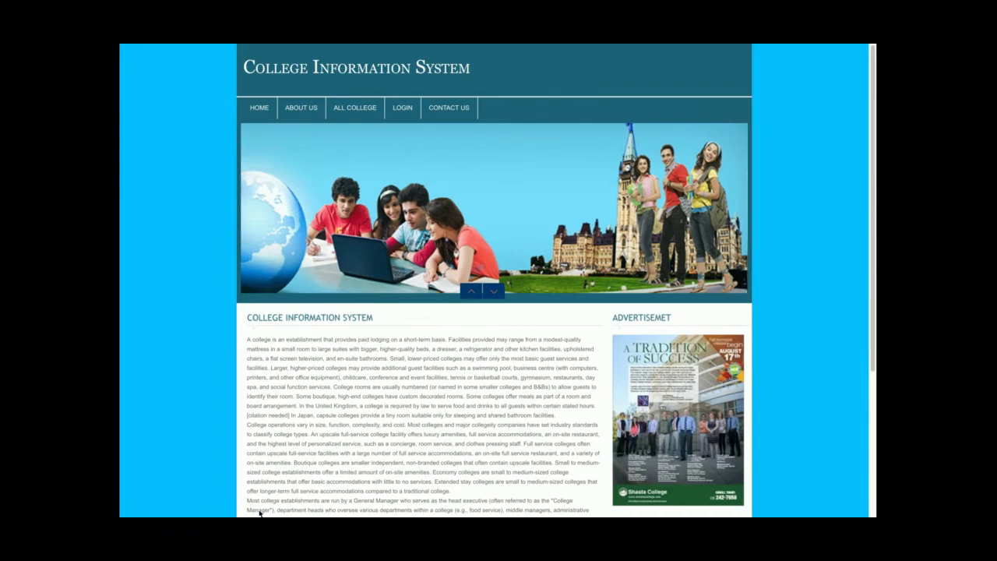
pyautogui.scroll(-5, 260, 513)
pyautogui.scroll(5, 259, 512)
pyautogui.scroll(-5, 259, 512)
pyautogui.scroll(5, 279, 396)
pyautogui.scroll(-5, 279, 395)
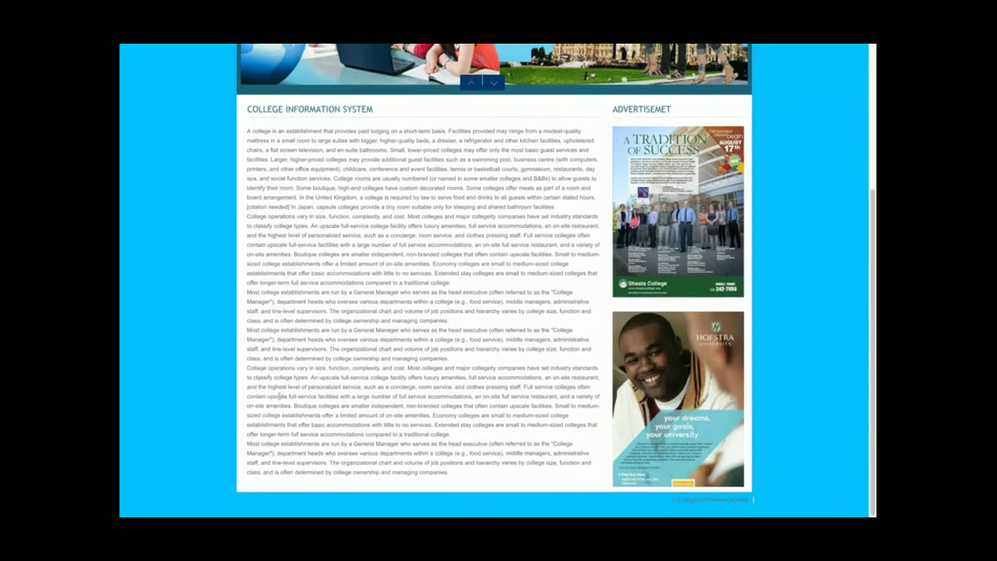
pyautogui.moveTo(303, 148); pyautogui.dragTo(474, 451)
pyautogui.click(303, 154)
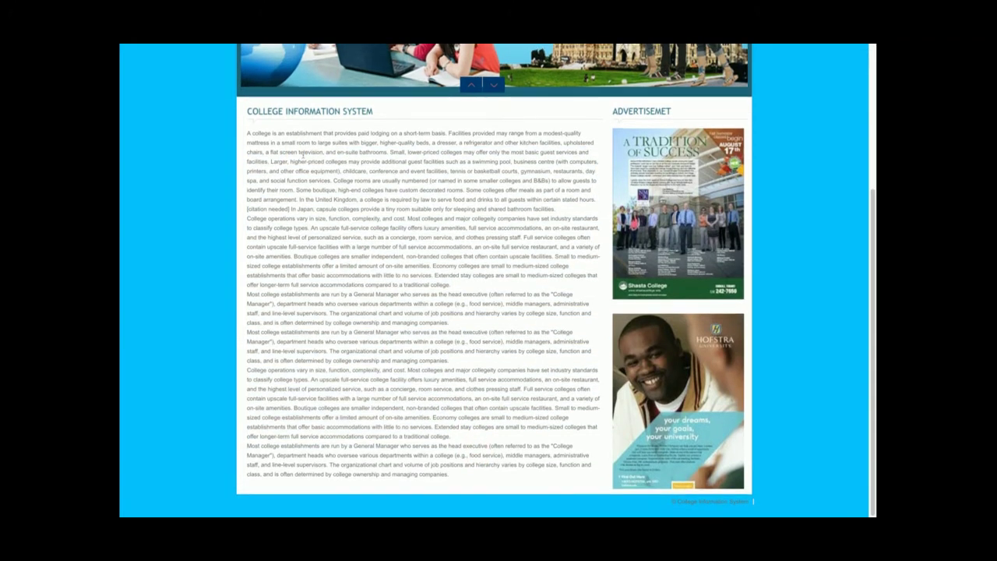
pyautogui.scroll(5, 303, 154)
# - Go to the About Us page and highlight its opening lines briefly
pyautogui.click(300, 111)
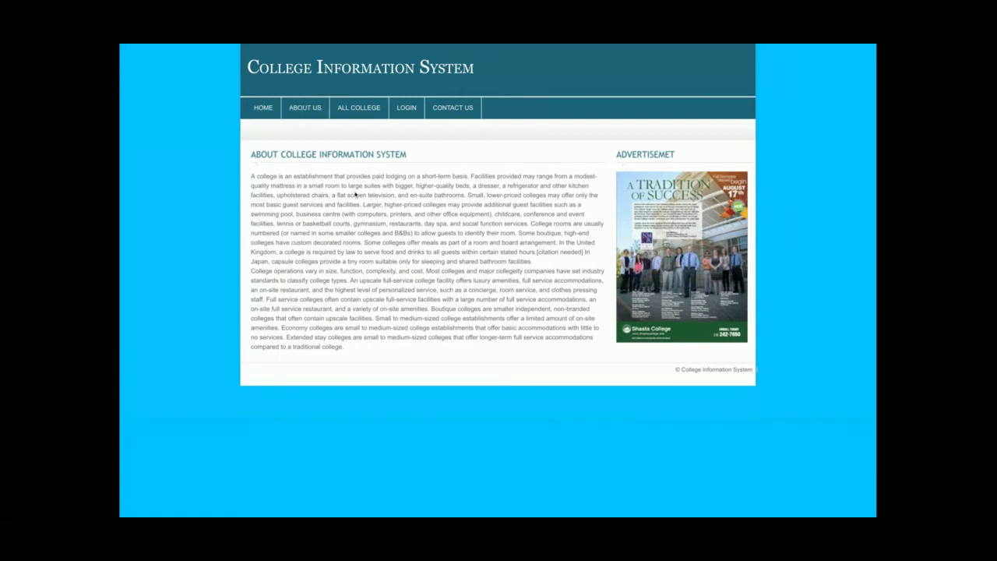
pyautogui.moveTo(251, 176); pyautogui.dragTo(354, 195)
pyautogui.click(416, 275)
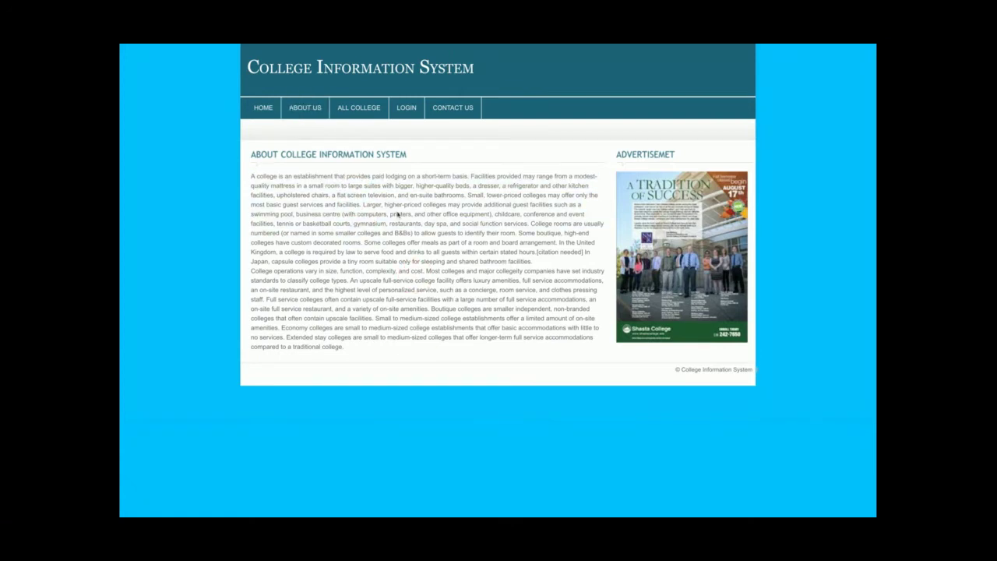
# - Show the list of all colleges from the ALL COLLEGE menu
pyautogui.click(365, 117)
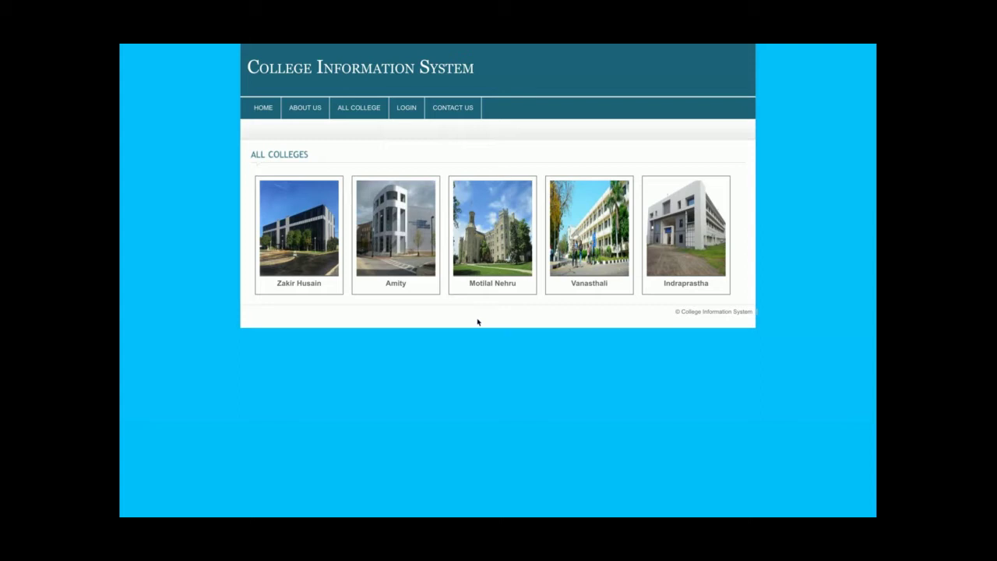
# - View the Zakir Husain college details, then go to the account login form
pyautogui.click(297, 248)
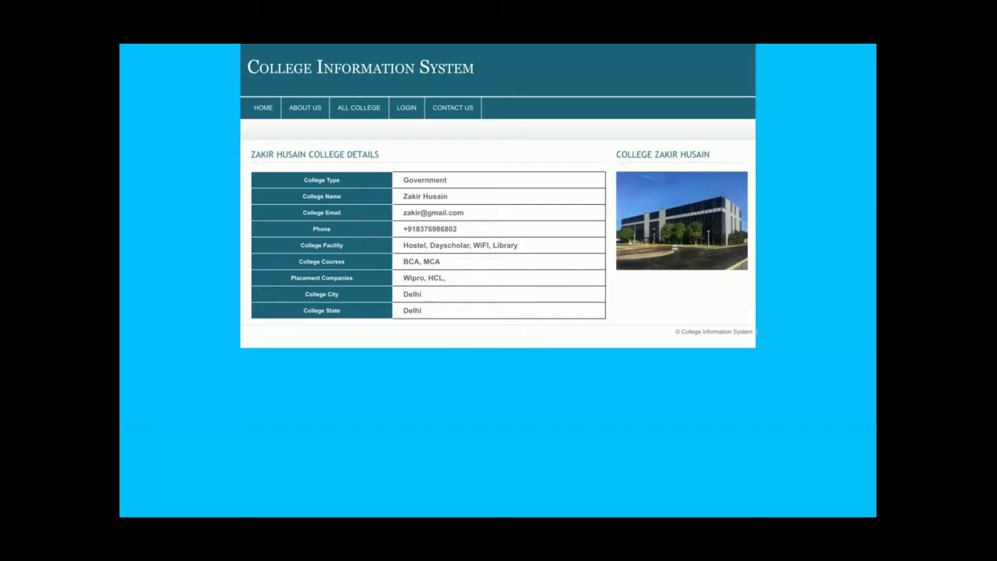
pyautogui.click(398, 113)
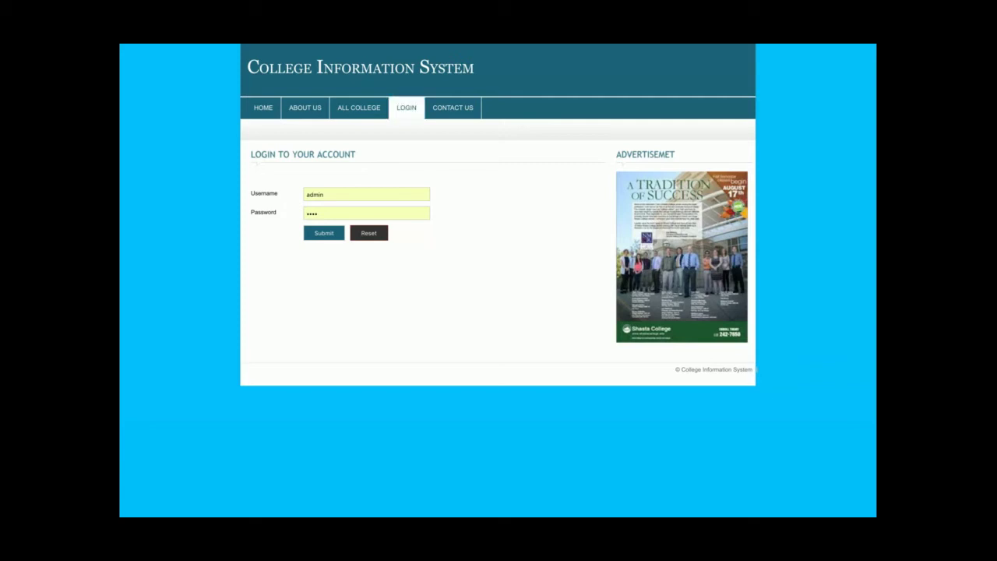
# - Type extra random characters at the start of the Username entry
pyautogui.click(366, 194)
pyautogui.write('jhhhgjj')
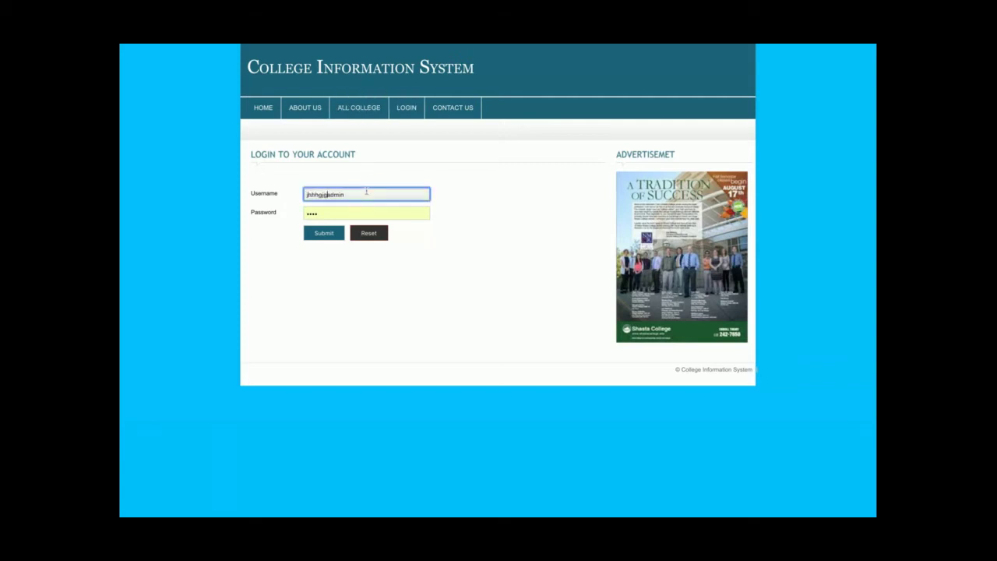
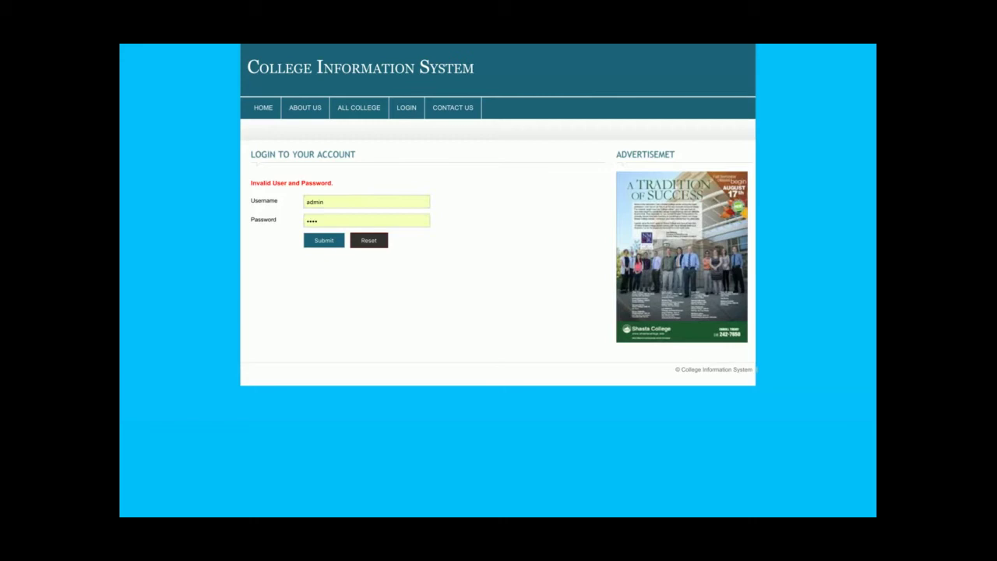
# - Visit Contact Us, then return to Login and sign in with the prefilled admin credentials
pyautogui.click(446, 113)
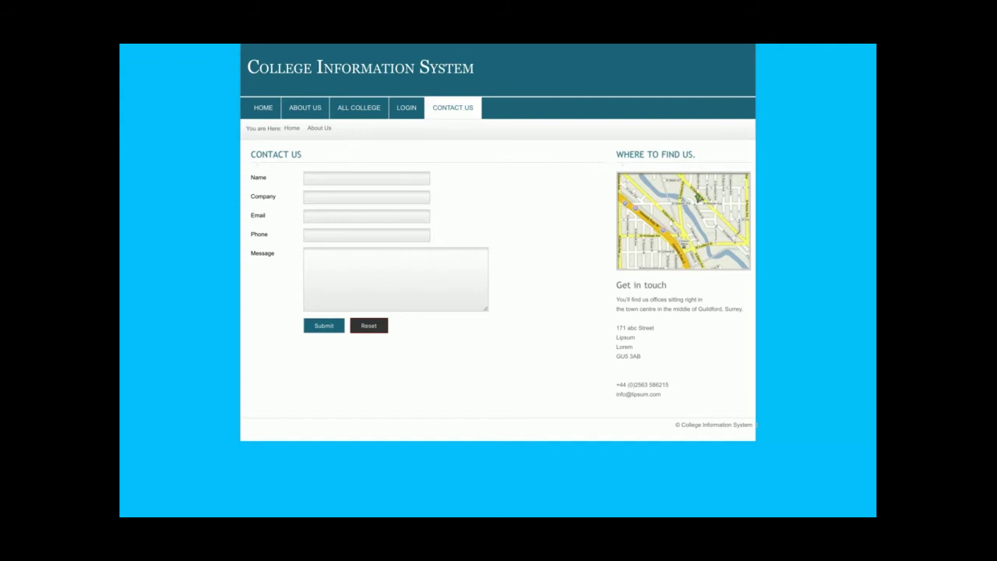
pyautogui.click(406, 108)
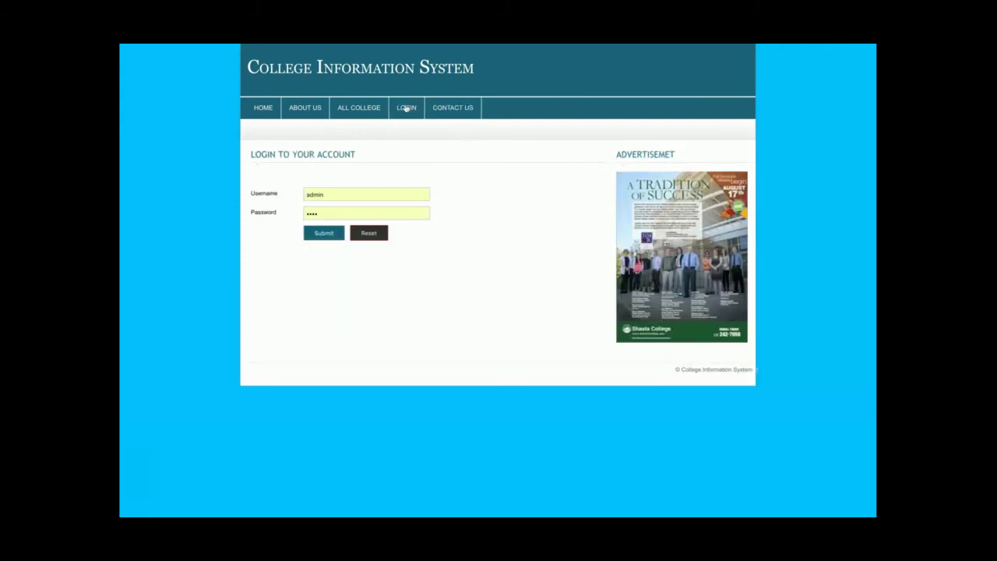
pyautogui.click(326, 233)
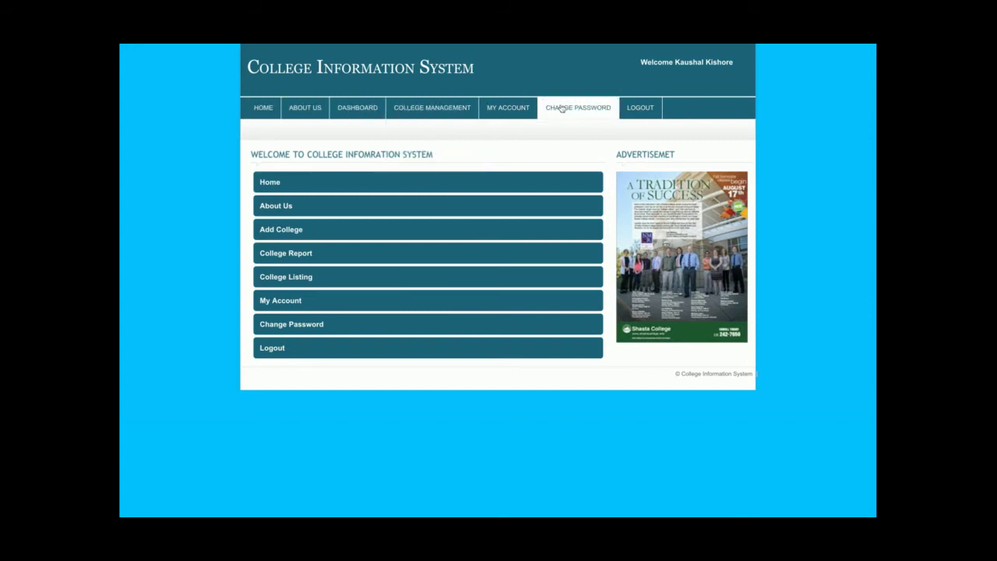
pyautogui.moveTo(426, 120)
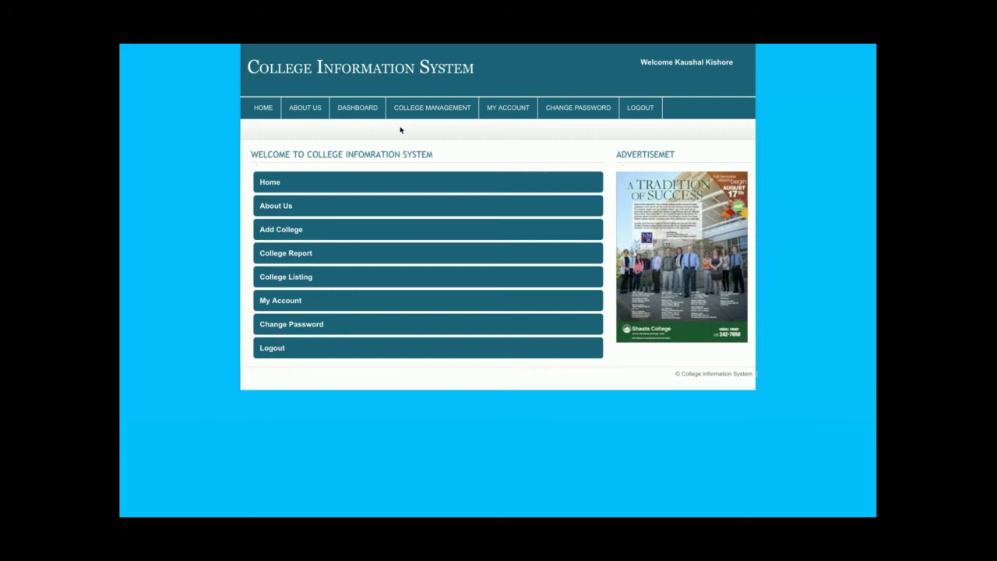
pyautogui.click(645, 117)
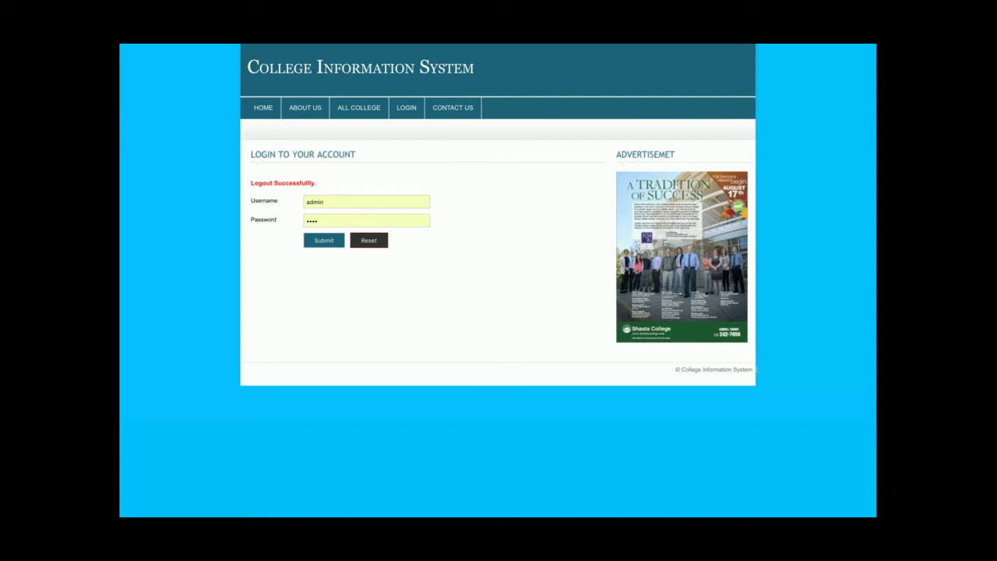
pyautogui.click(407, 106)
pyautogui.click(330, 236)
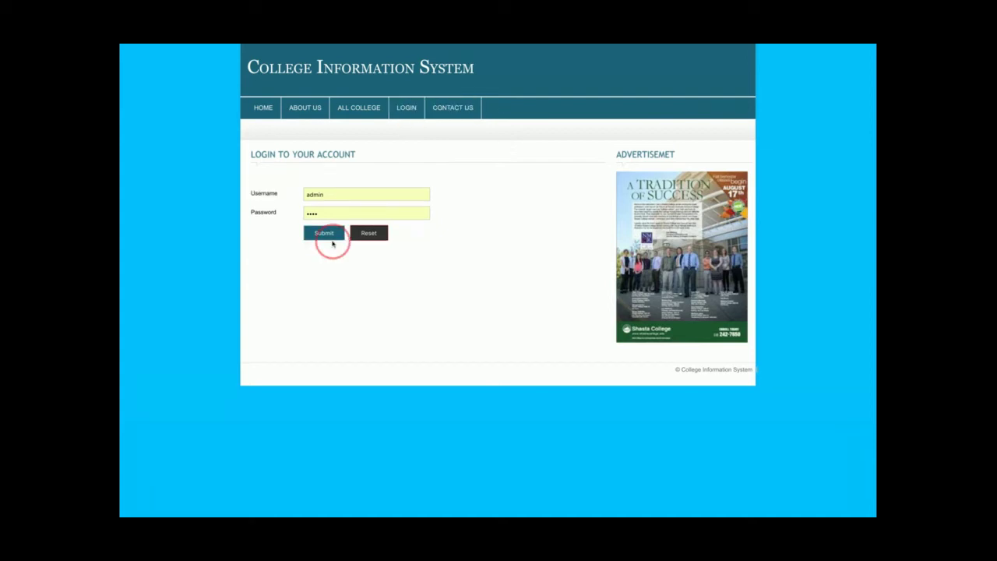
pyautogui.click(324, 233)
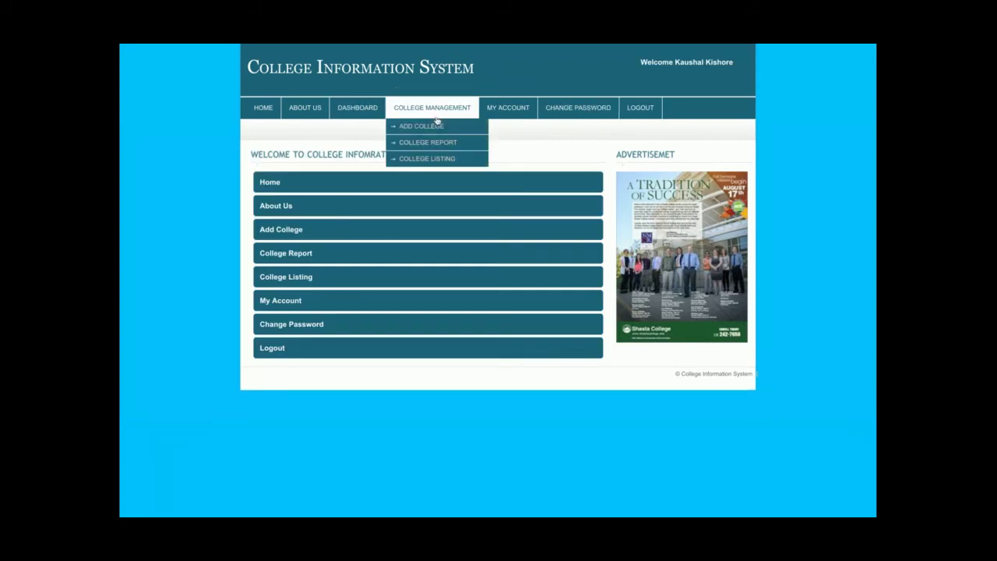
# - Look through the empty Add College form, then open the College Report listing five colleges
pyautogui.click(434, 126)
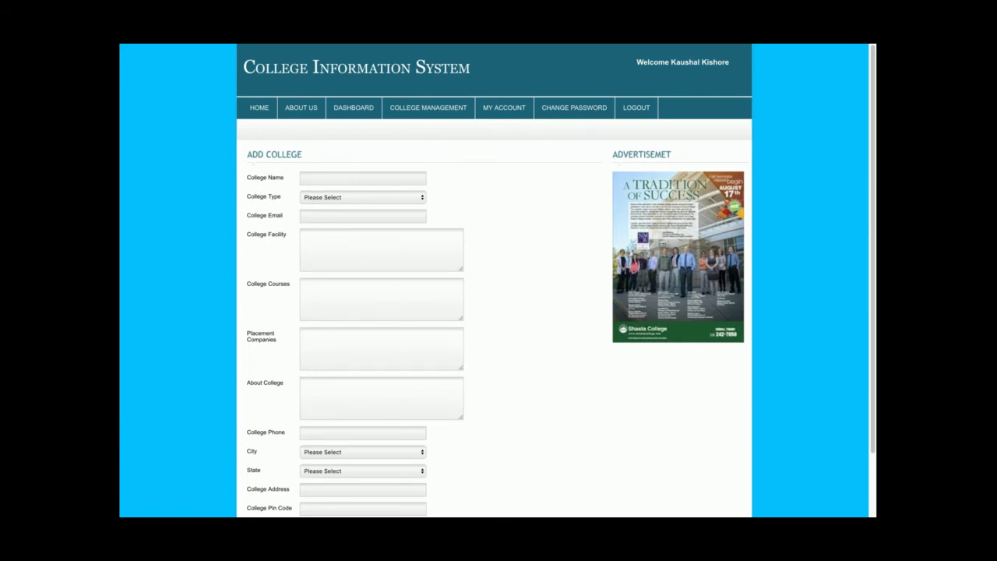
pyautogui.scroll(-2, 494, 281)
pyautogui.scroll(2, 494, 280)
pyautogui.scroll(-2, 494, 280)
pyautogui.scroll(2, 494, 280)
pyautogui.scroll(-1, 493, 281)
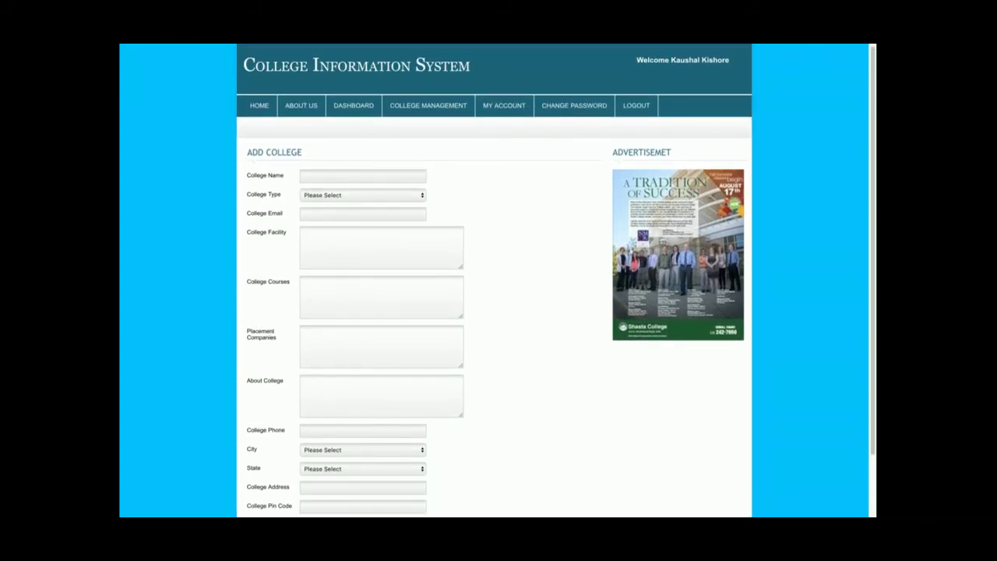
pyautogui.scroll(-1, 493, 280)
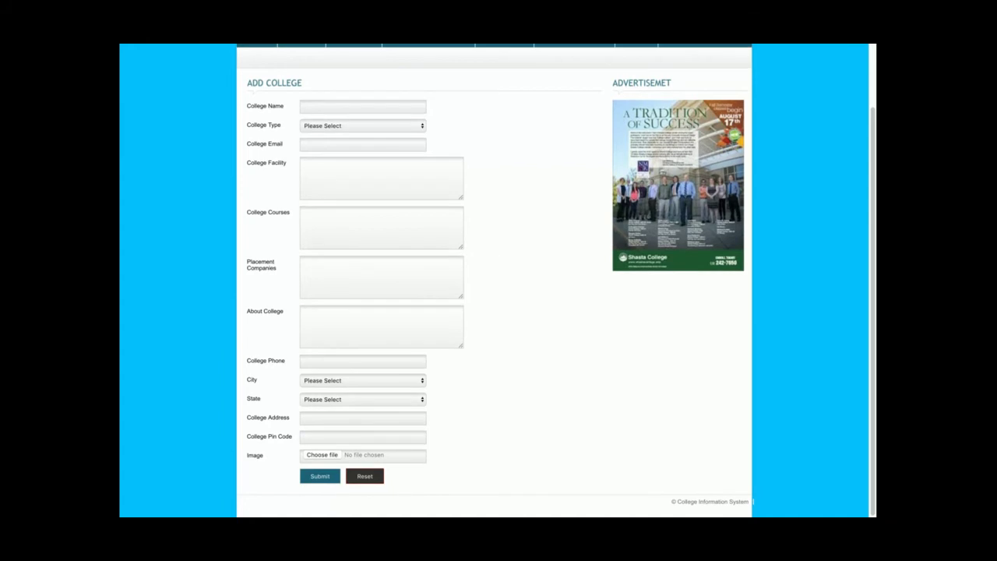
pyautogui.scroll(1, 494, 281)
pyautogui.moveTo(437, 118)
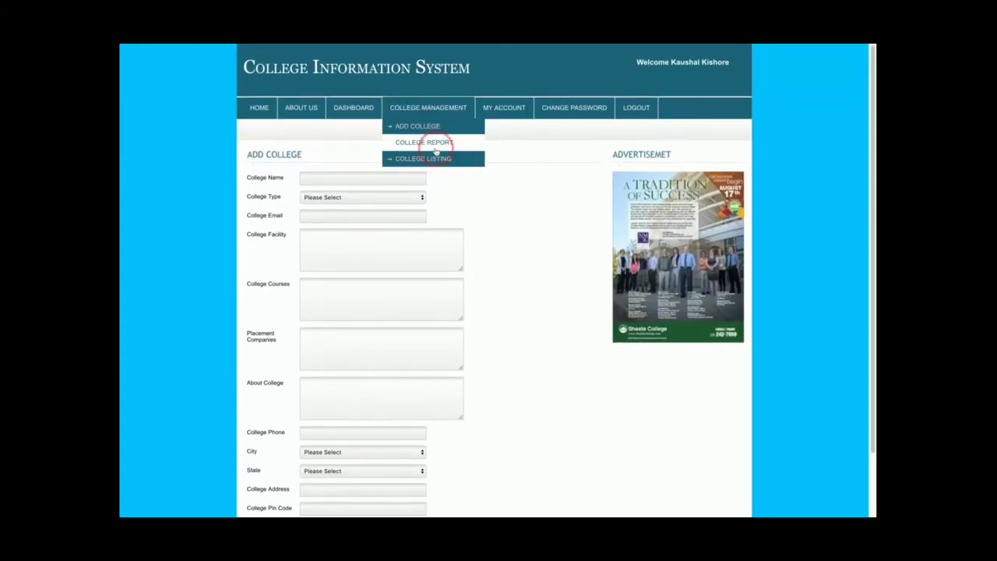
pyautogui.click(435, 145)
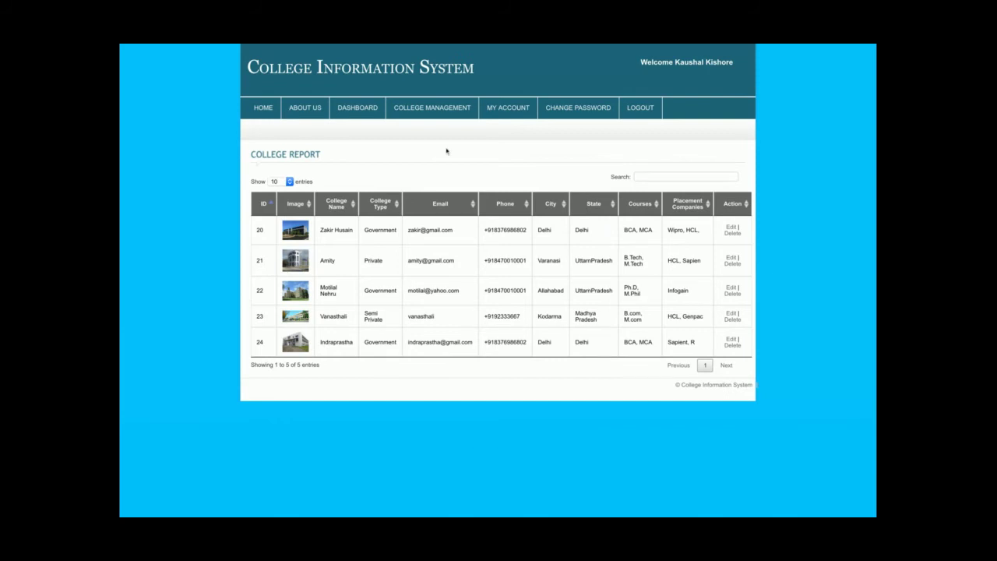
# - Re-submit college ID 20's edit form unchanged, getting 'Data Updated Successfully'
pyautogui.click(731, 227)
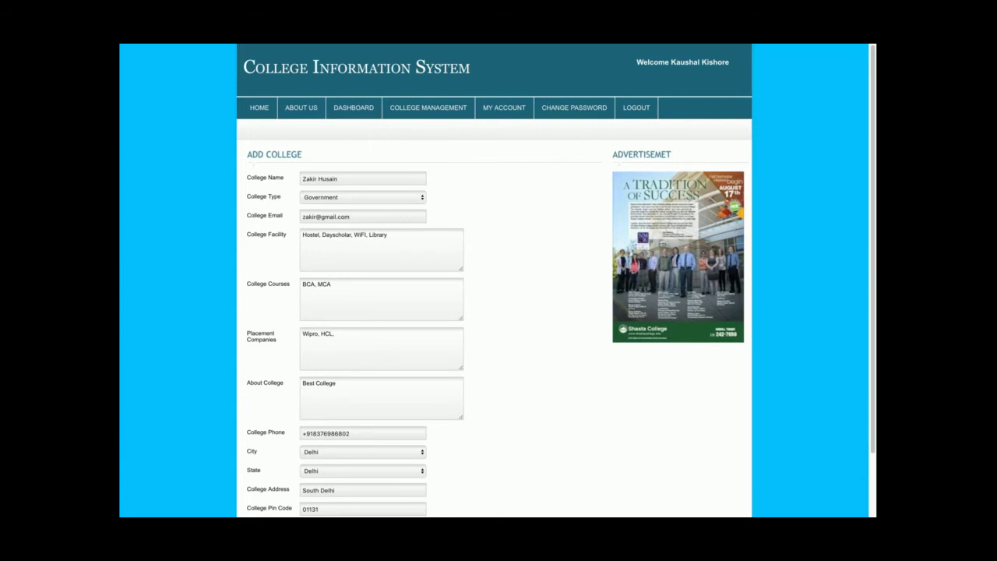
pyautogui.scroll(-2, 494, 280)
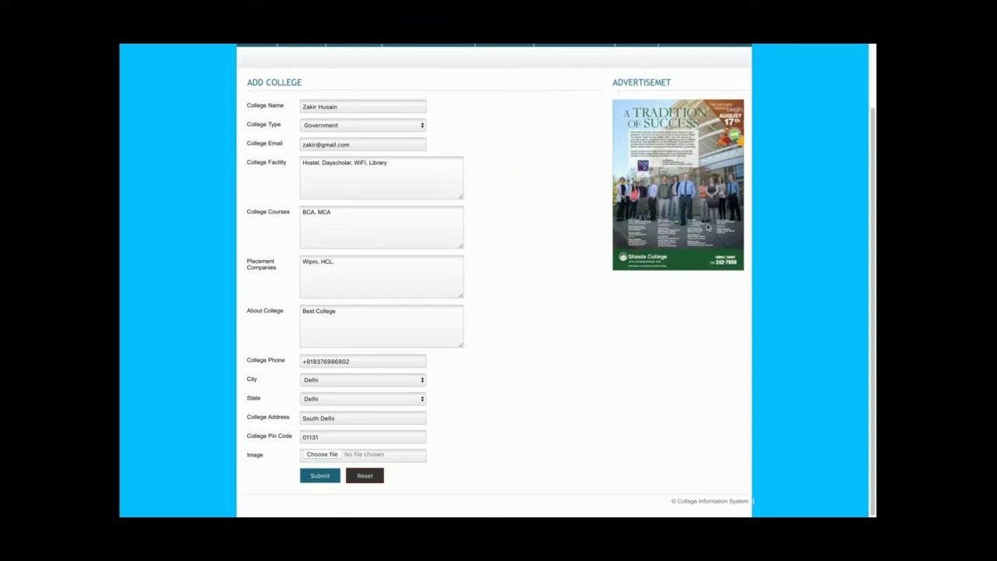
pyautogui.click(316, 475)
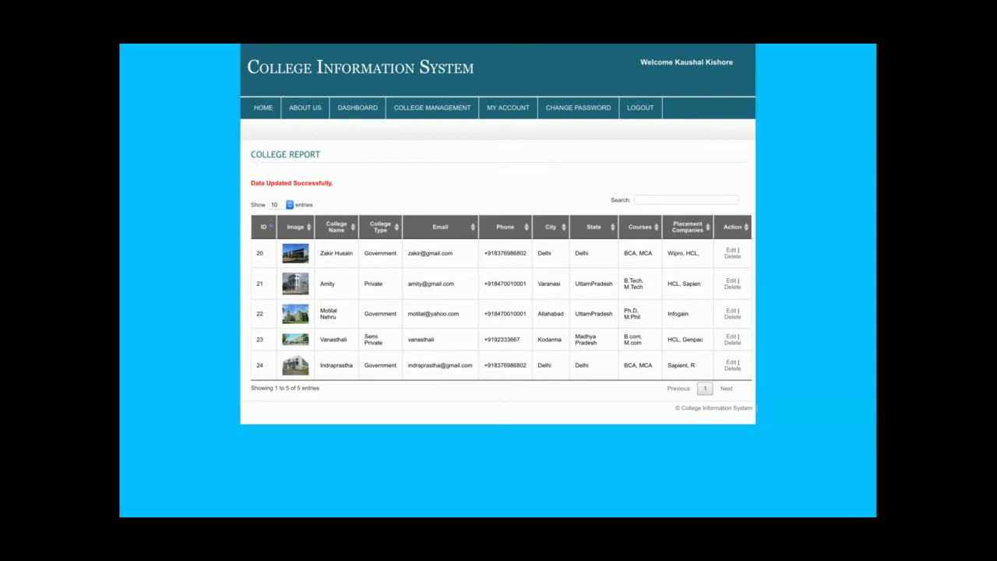
# - Delete college ID 20, then sort the report by Image, College Name and College Type
pyautogui.click(732, 257)
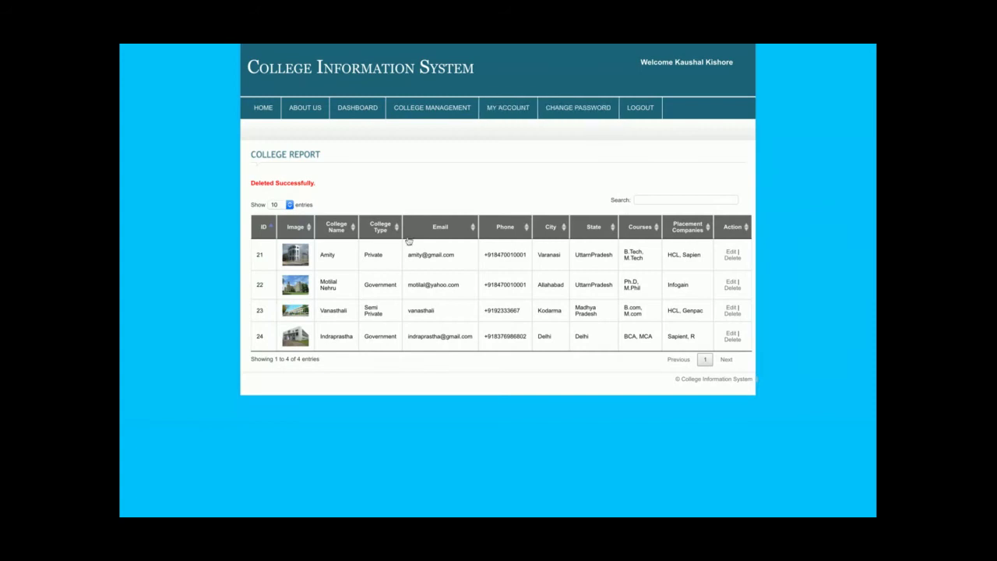
pyautogui.click(310, 227)
pyautogui.click(343, 226)
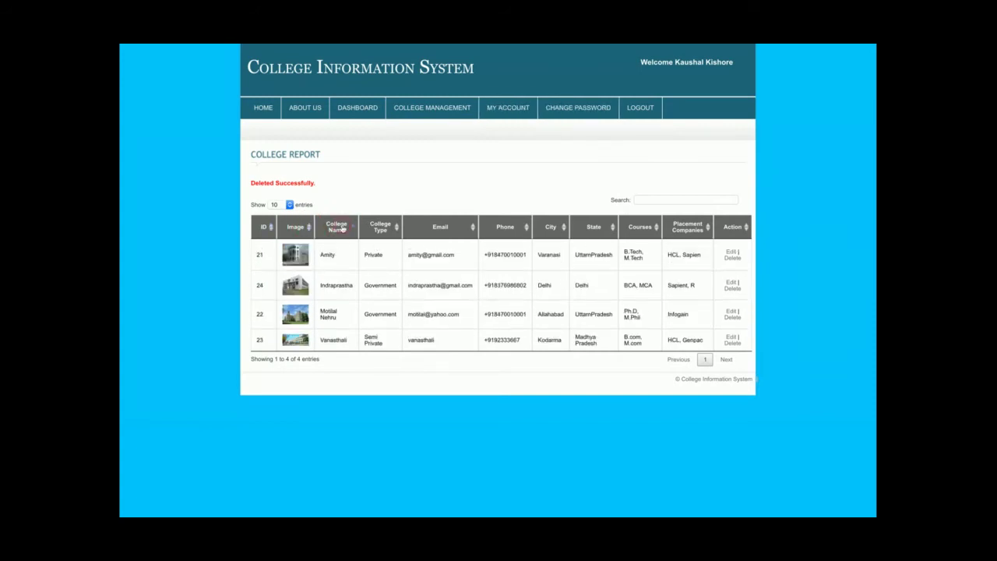
pyautogui.click(383, 229)
# - Filter the college report by 'bca', then clear that filter
pyautogui.click(669, 195)
pyautogui.write('bca')
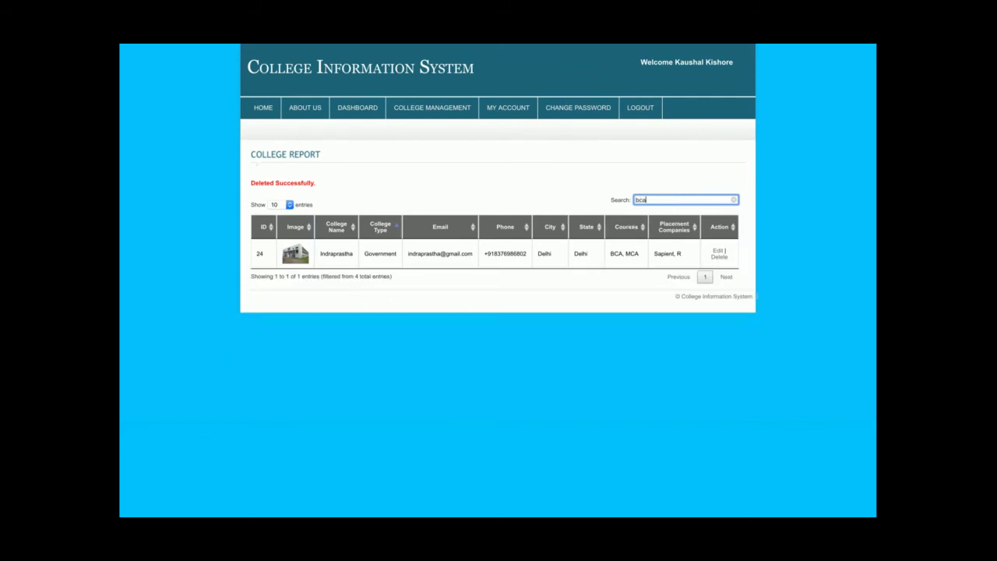
pyautogui.press('BackSpace')
pyautogui.press('BackSpace')
pyautogui.press('BackSpace')
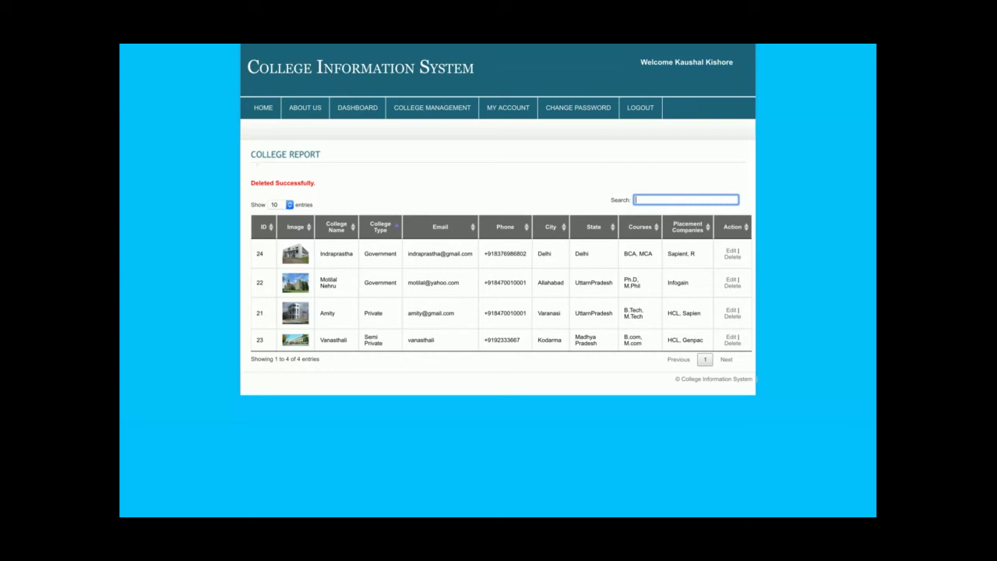
# - Search 'hc' to find the HCL placement entry, then clear the search box
pyautogui.write('hcl')
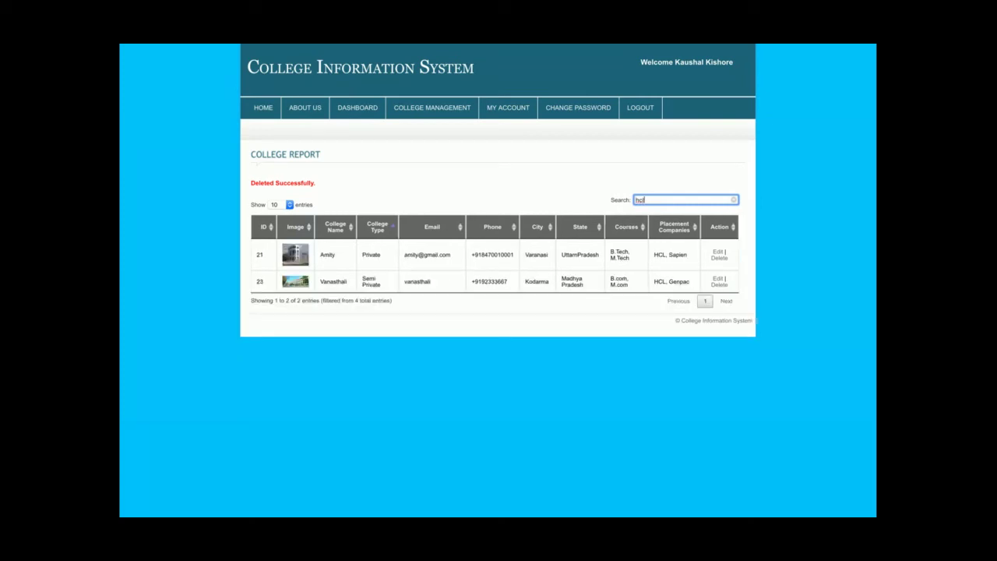
pyautogui.moveTo(653, 254); pyautogui.dragTo(697, 282)
pyautogui.click(698, 282)
pyautogui.click(645, 199)
pyautogui.press('BackSpace')
pyautogui.press('BackSpace')
pyautogui.press('BackSpace')
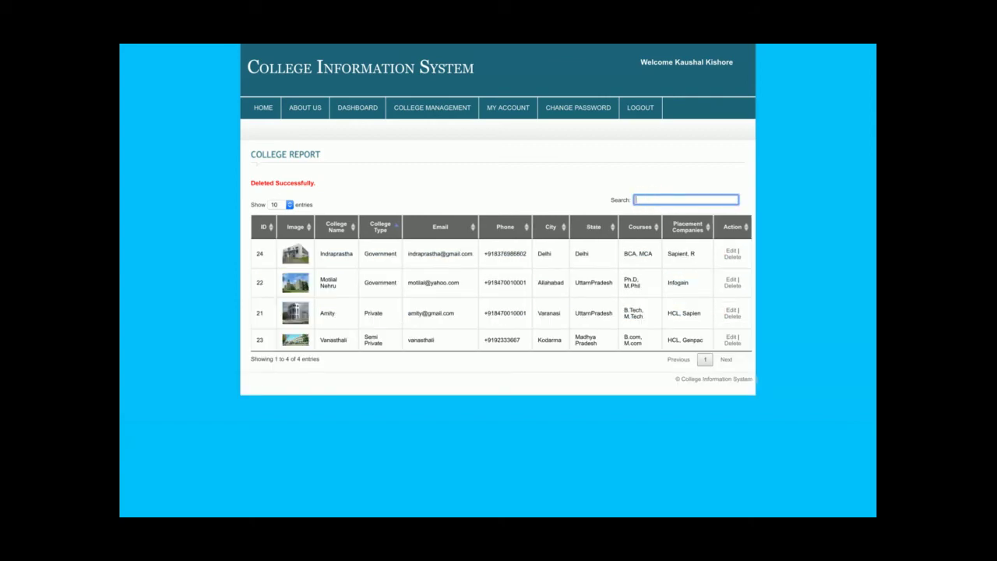
pyautogui.click(288, 204)
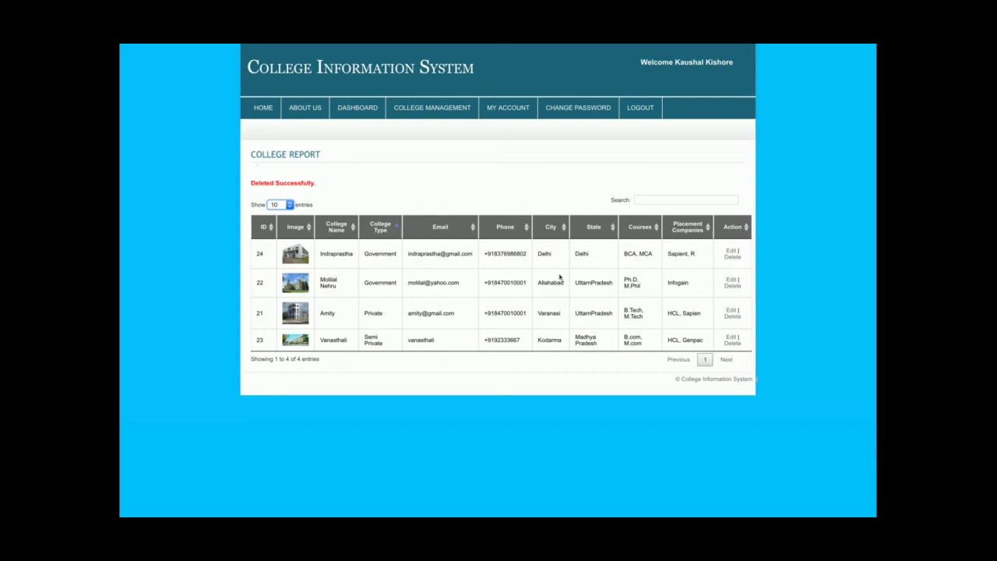
# - Open Indraprastha's record and check the College Type choices, leaving it as Government
pyautogui.click(732, 250)
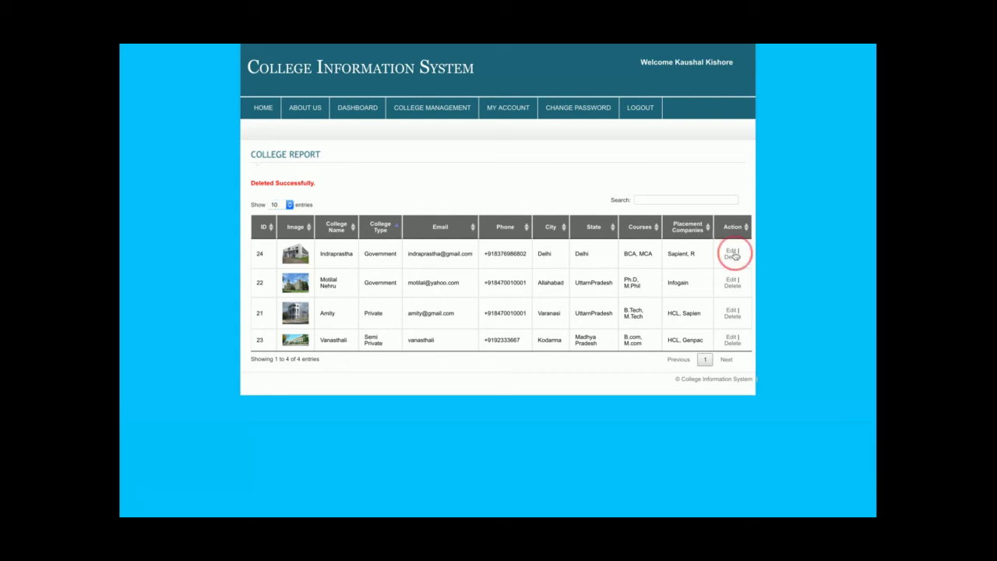
pyautogui.click(366, 201)
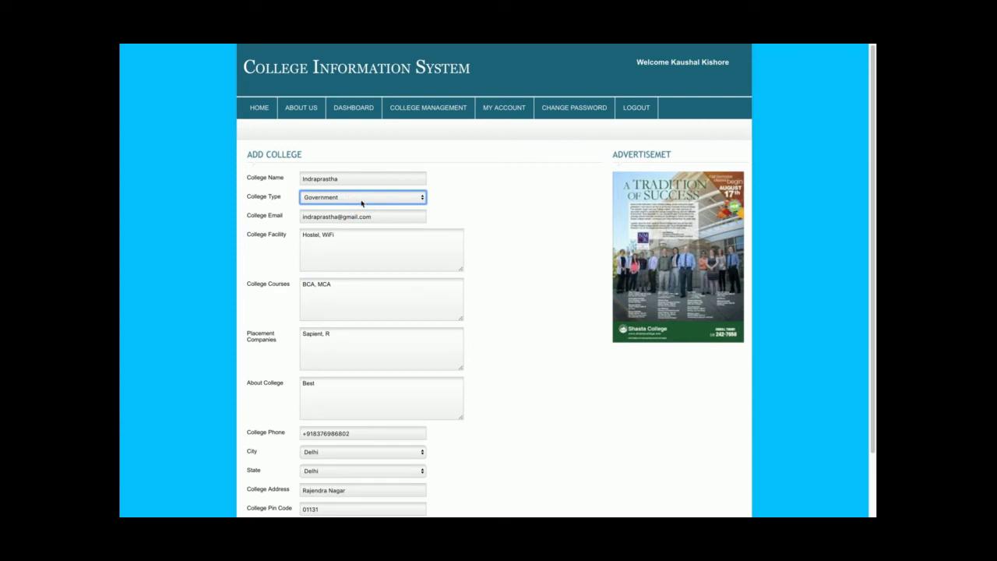
pyautogui.click(495, 226)
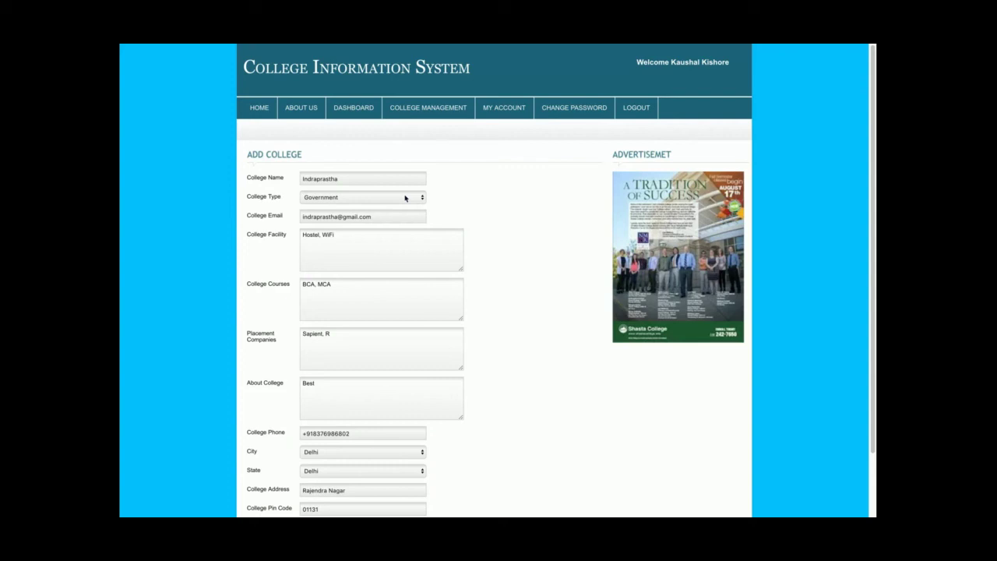
# - View Motilal Nehru's details in the College Listing, then go to My Account
pyautogui.moveTo(445, 101)
pyautogui.click(437, 167)
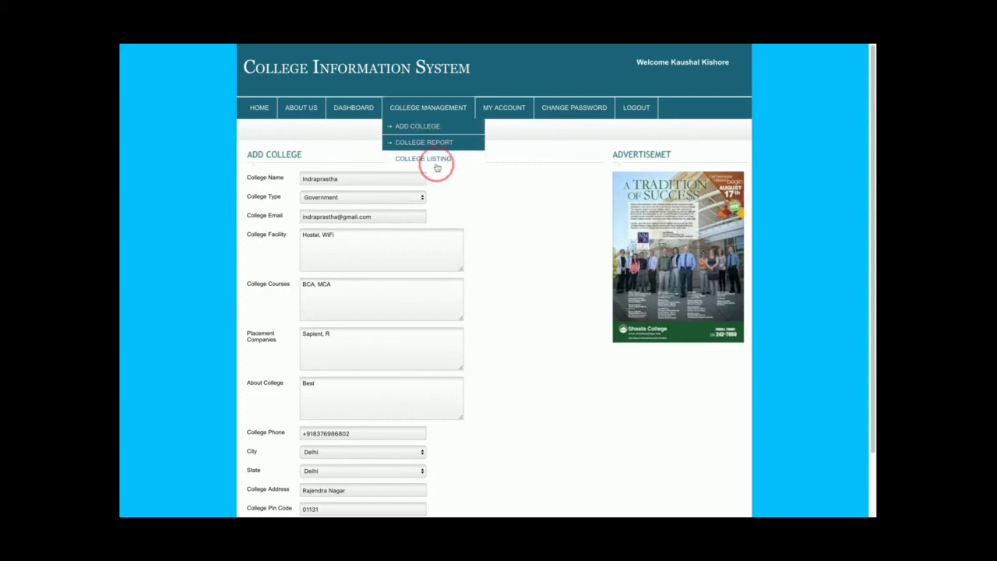
pyautogui.click(399, 257)
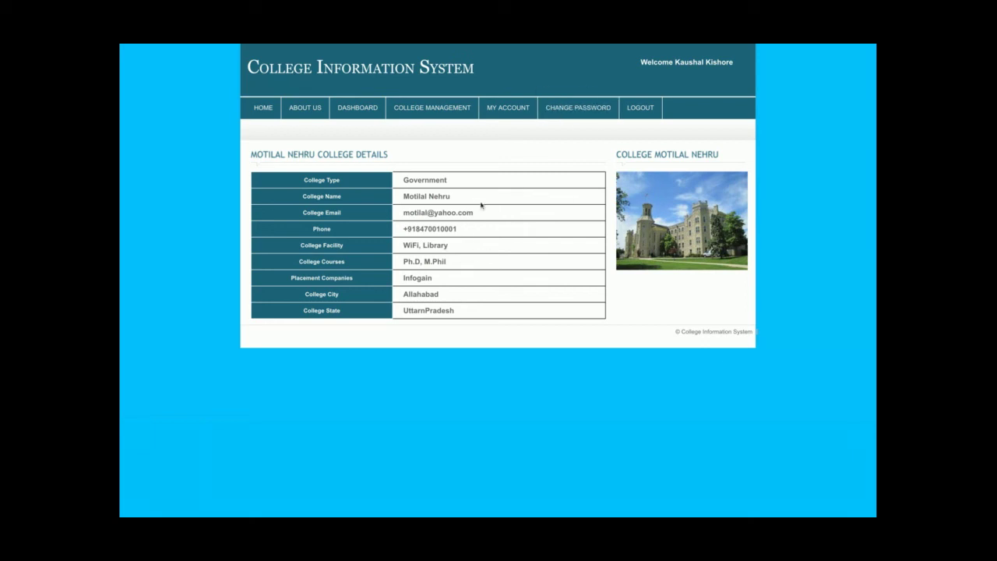
pyautogui.click(509, 114)
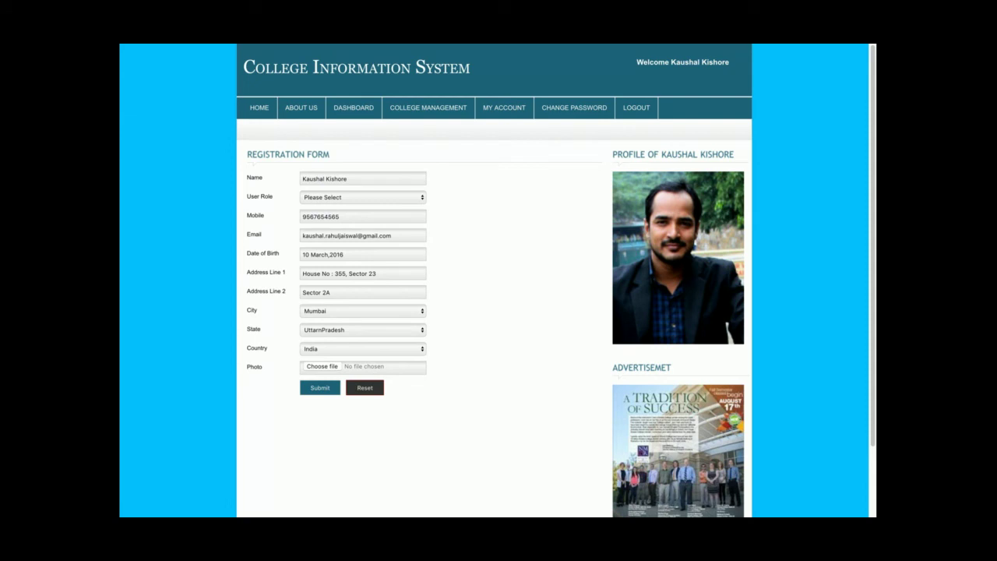
# - View the Change Password page, then log out to 'Logout Successfully'
pyautogui.click(557, 113)
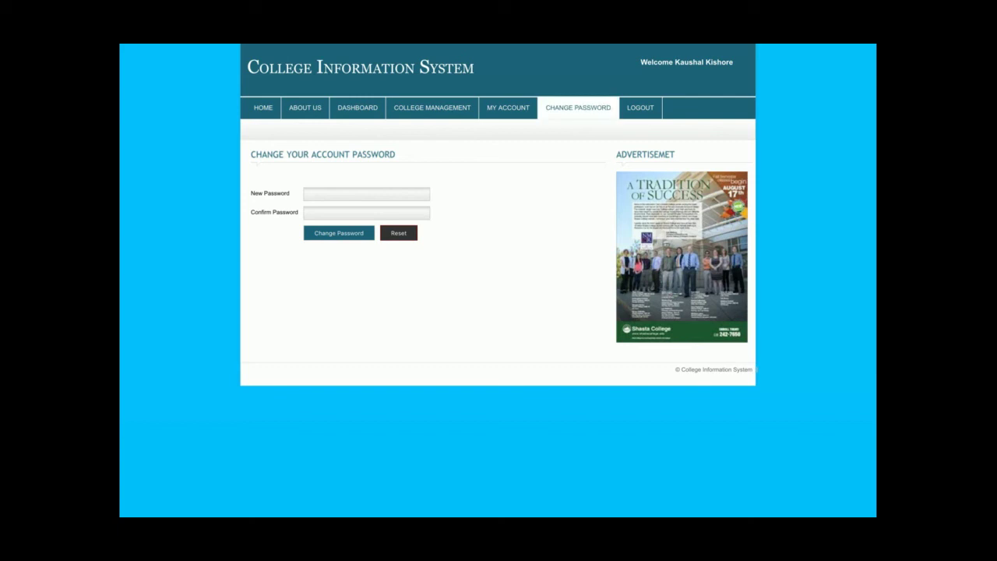
pyautogui.click(637, 110)
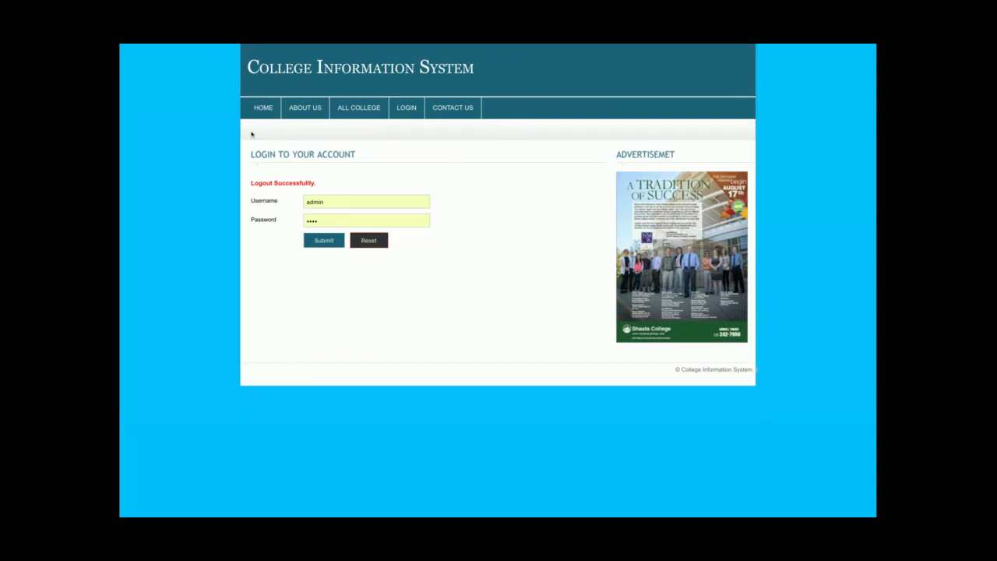
# - Sign in and out again, then return to the public Home page
pyautogui.click(313, 239)
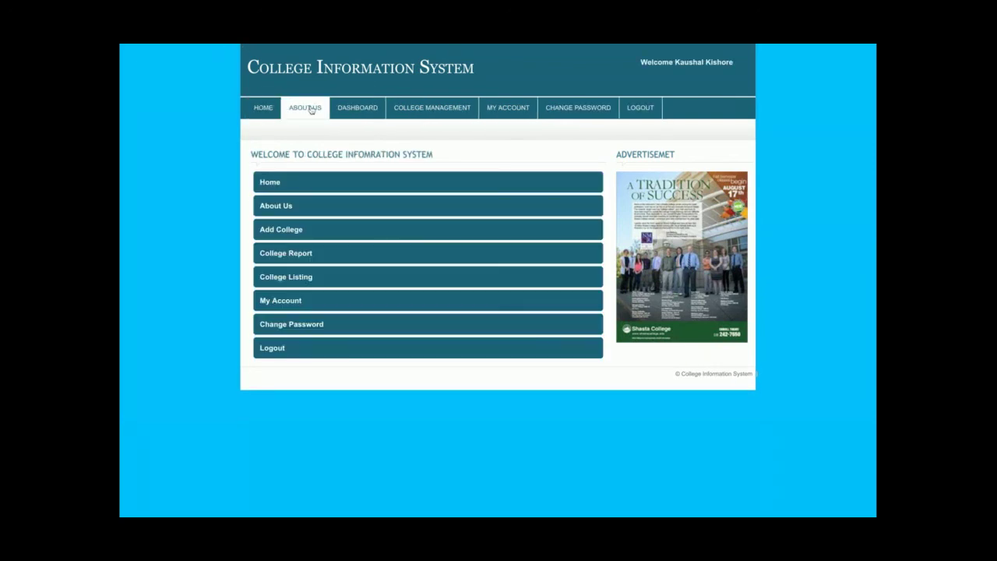
pyautogui.click(624, 116)
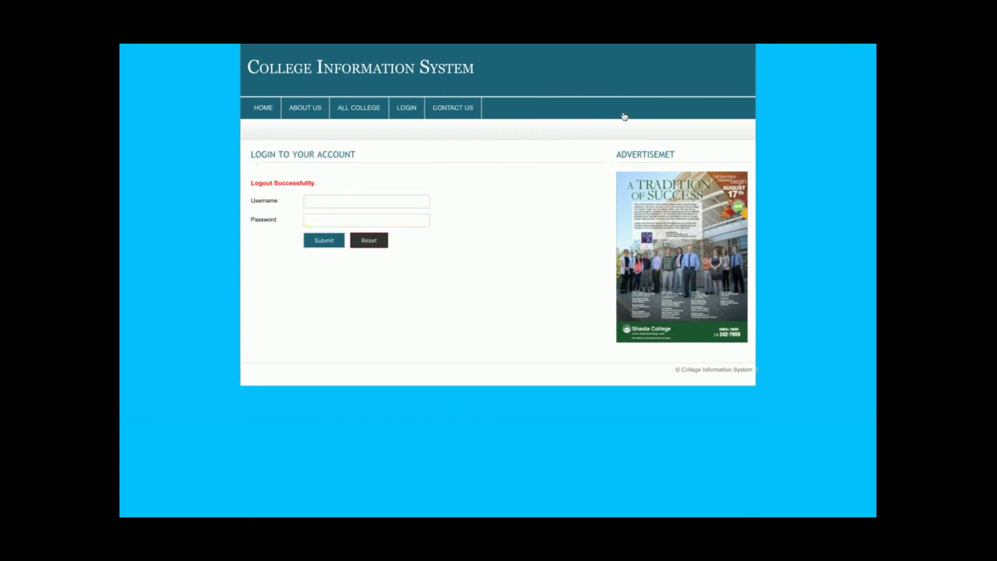
pyautogui.click(264, 109)
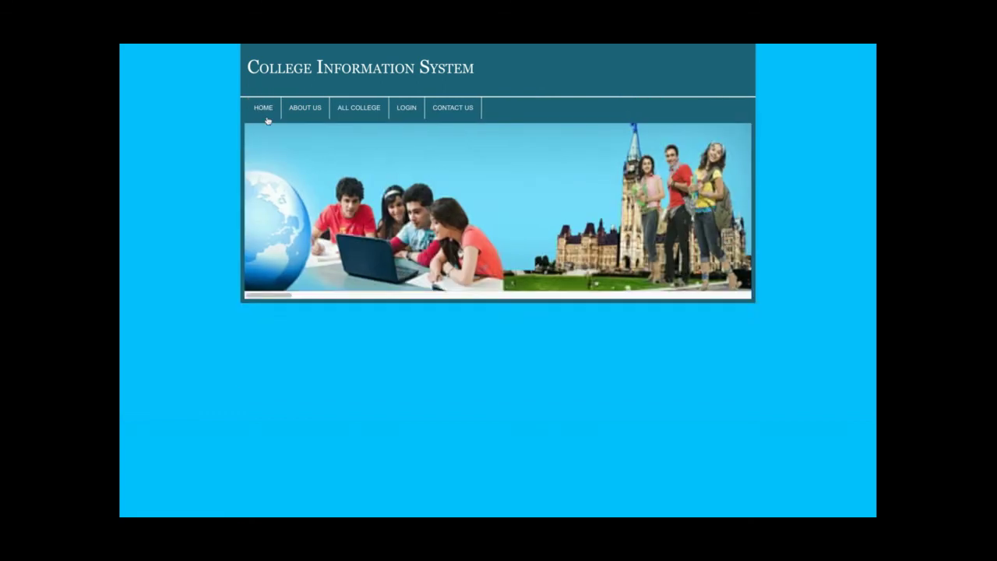